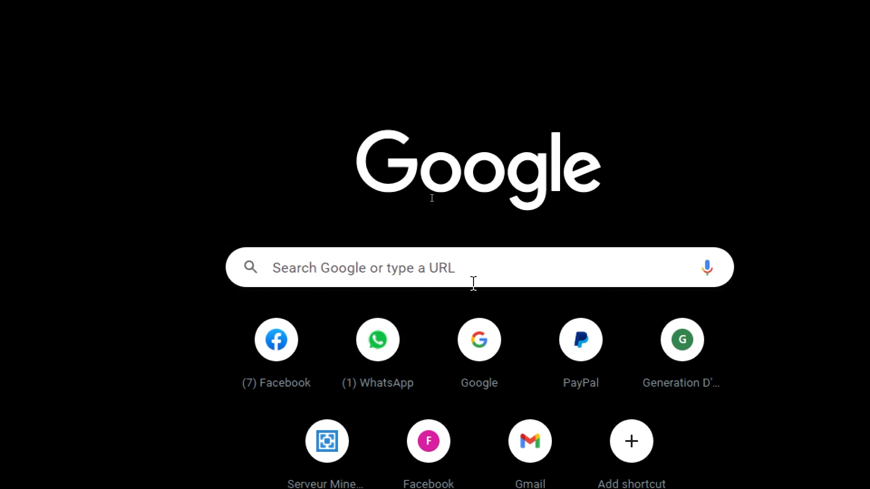
# Search Google for "wix" and open the sponsored Wix.com website-creation result
pyautogui.click(470, 266)
pyautogui.write('wix')
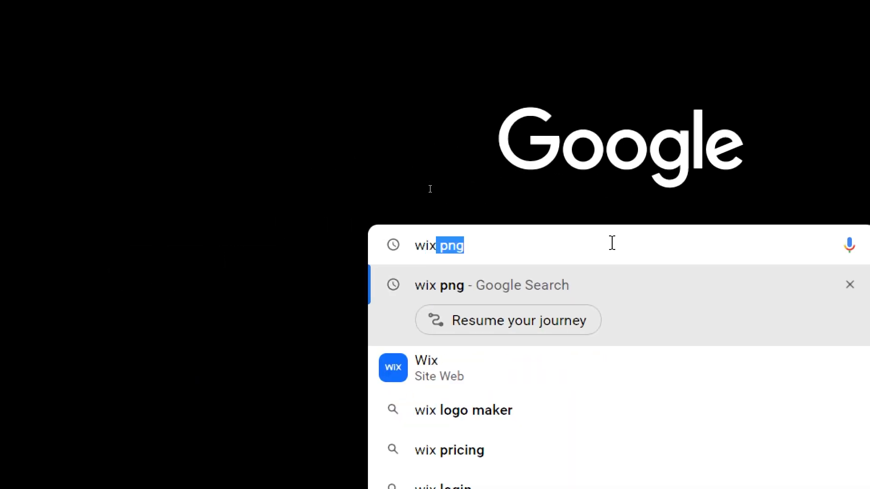
pyautogui.press('Delete')
pyautogui.press('Return')
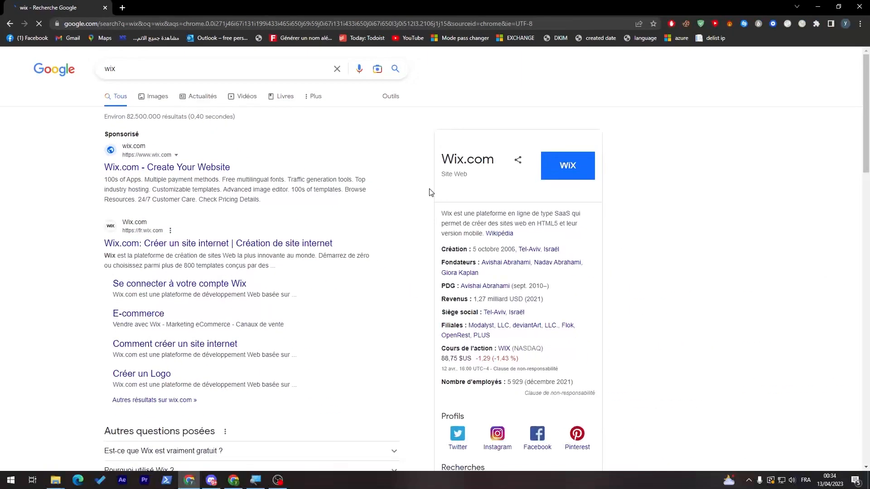
pyautogui.click(179, 170)
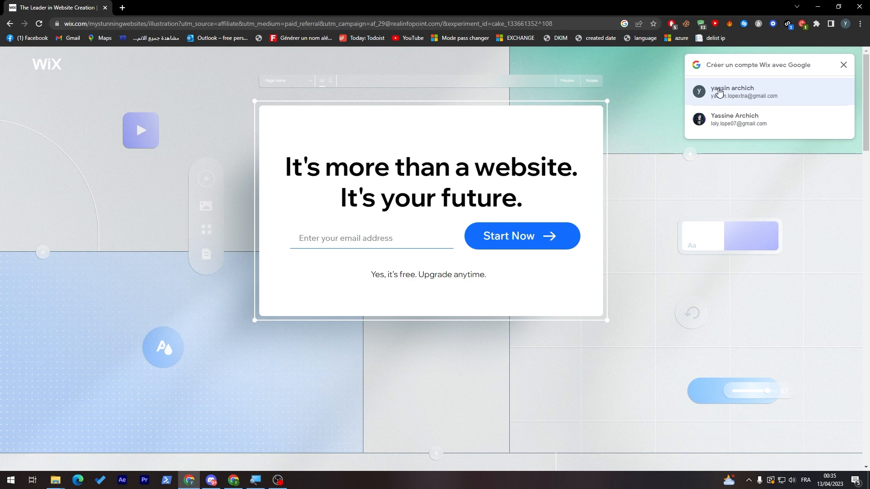
# Sign in to Wix with the first suggested Google account and start creating a new site
pyautogui.click(744, 93)
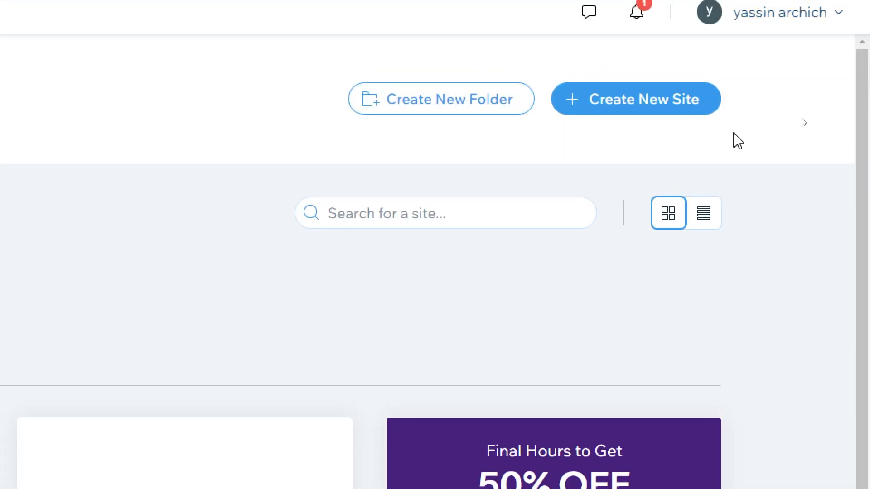
pyautogui.click(671, 111)
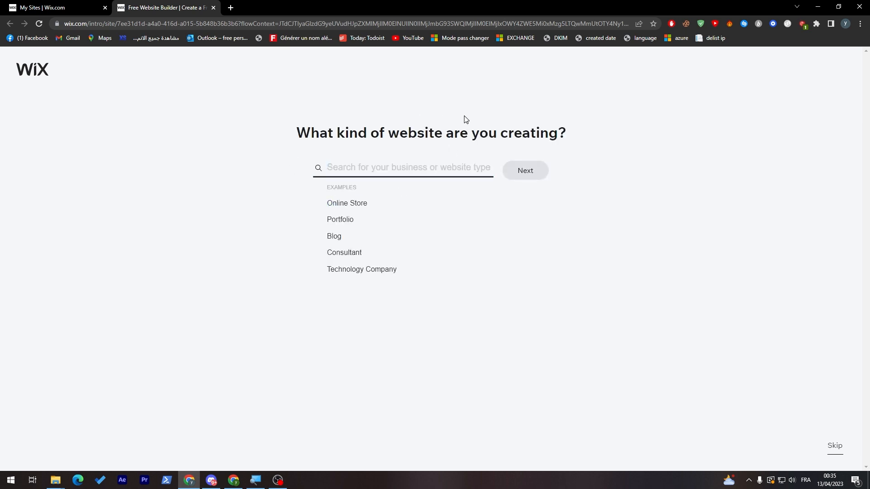
# Choose Creative Portfolio as the website type and enter a website name beginning with "Tutorial Portofi"
pyautogui.click(223, 327)
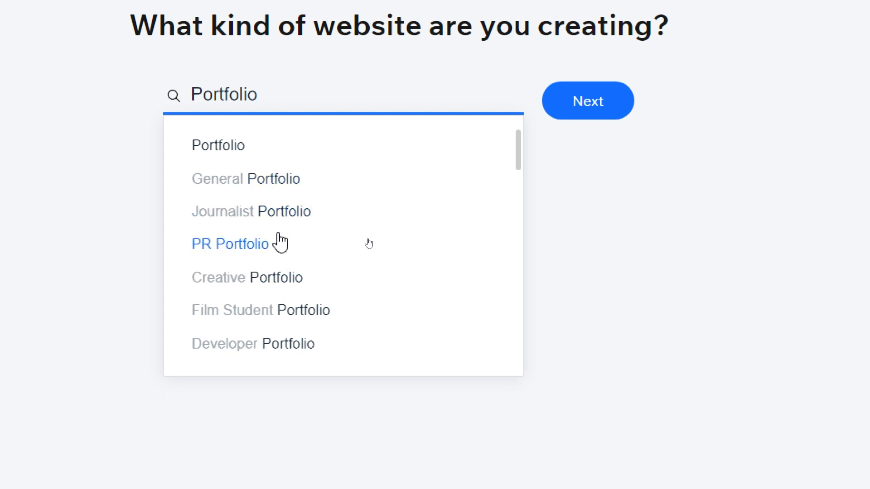
pyautogui.click(253, 279)
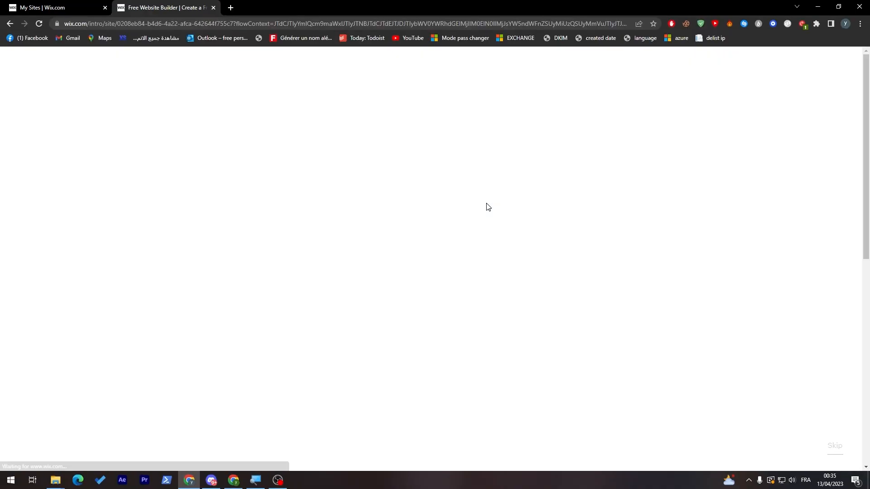
pyautogui.click(457, 193)
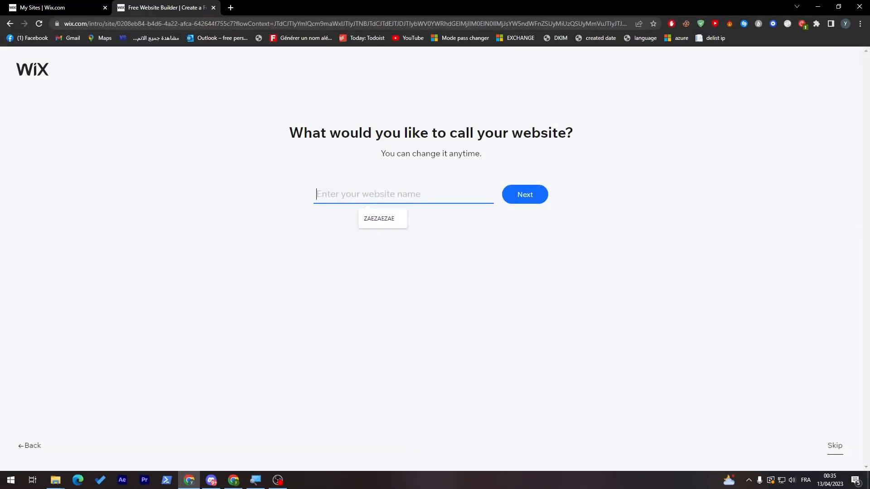
pyautogui.write('Tutorial Portofolio')
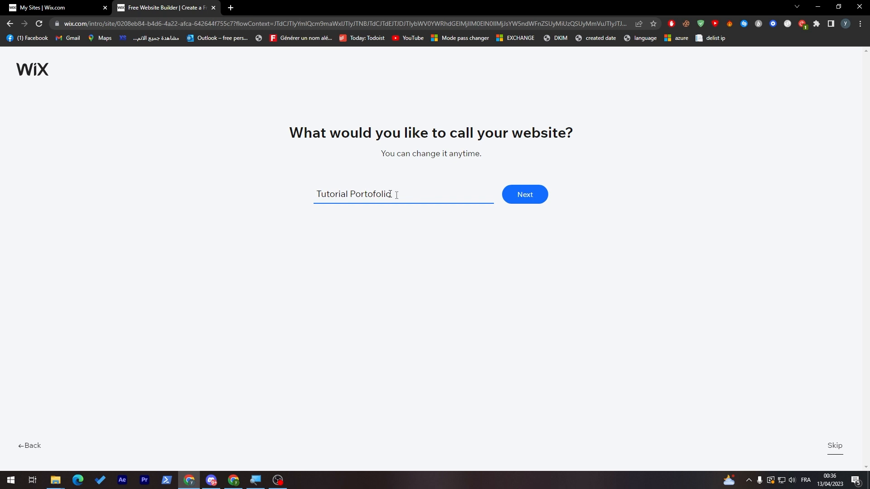
pyautogui.press('Return')
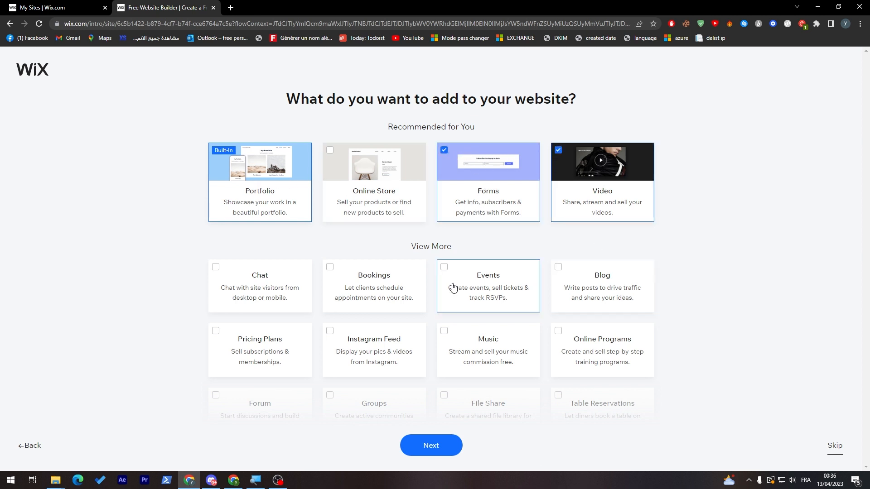
# Add Pricing Plans to the website's features and choose to begin the design with a template
pyautogui.click(216, 334)
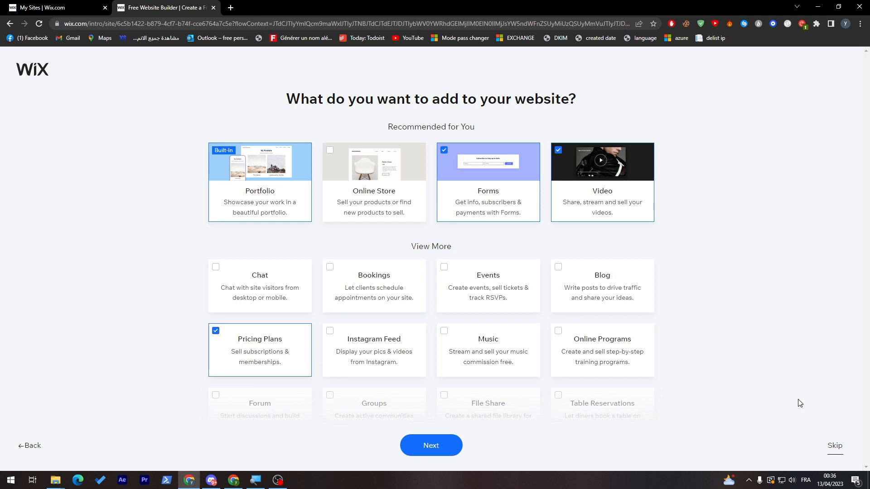
pyautogui.click(420, 445)
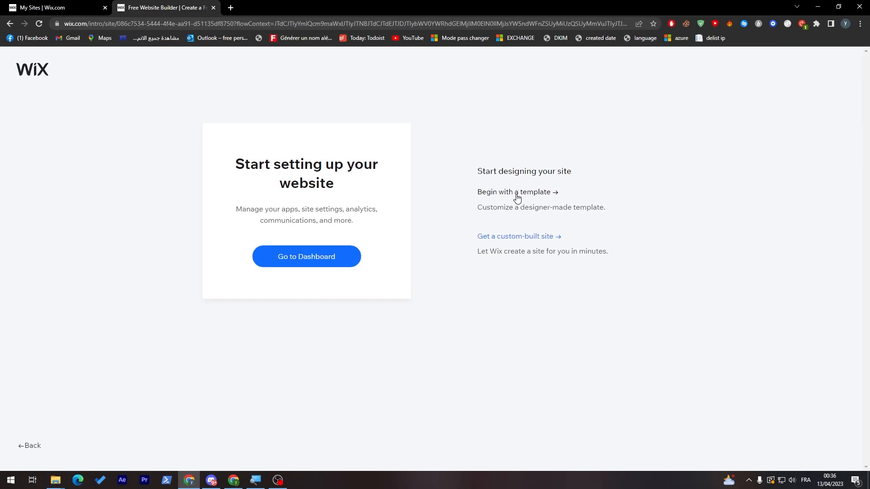
pyautogui.click(421, 212)
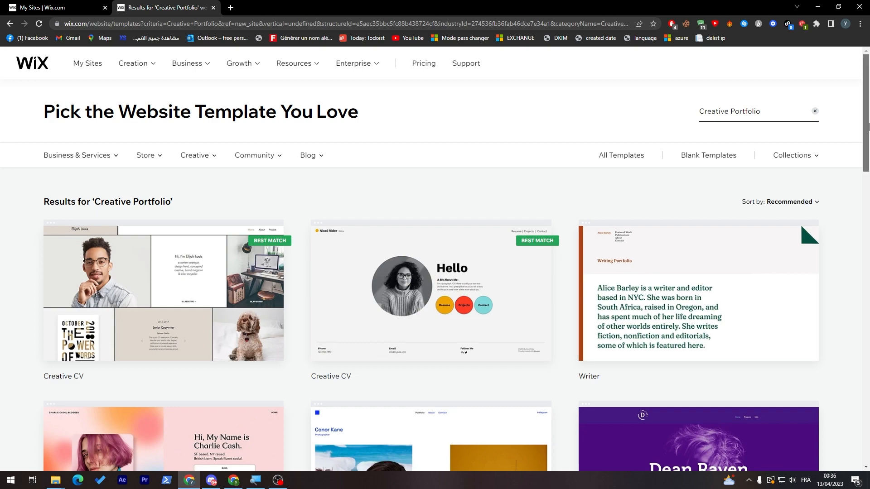
# Browse the Creative Portfolio templates and open the Creative CV template with the pink-haired portrait for editing
pyautogui.moveTo(865, 128); pyautogui.dragTo(862, 181)
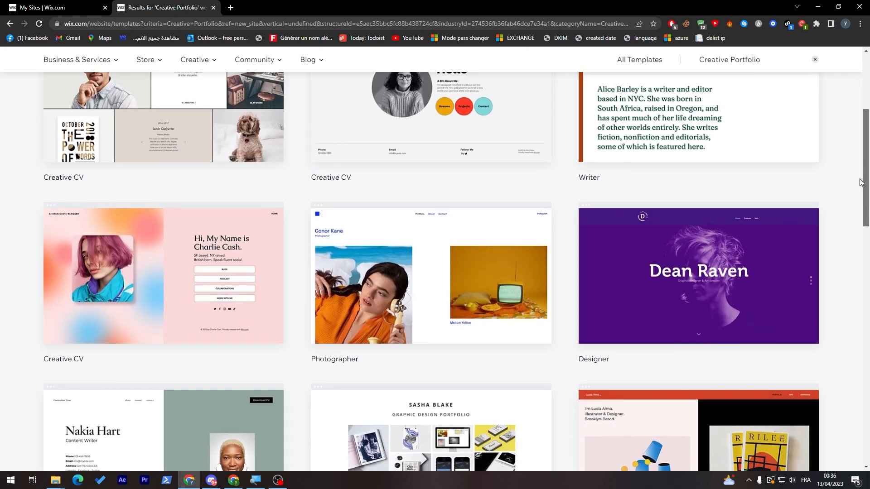
pyautogui.moveTo(860, 182); pyautogui.dragTo(861, 139)
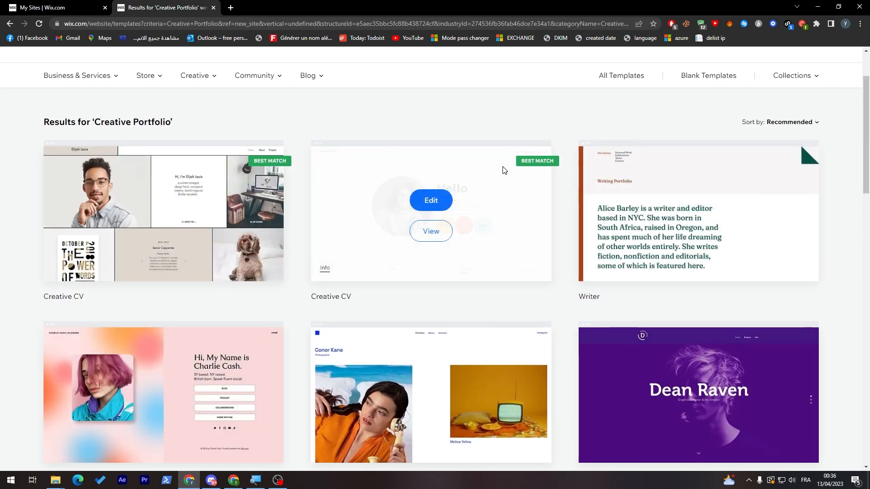
pyautogui.click(164, 382)
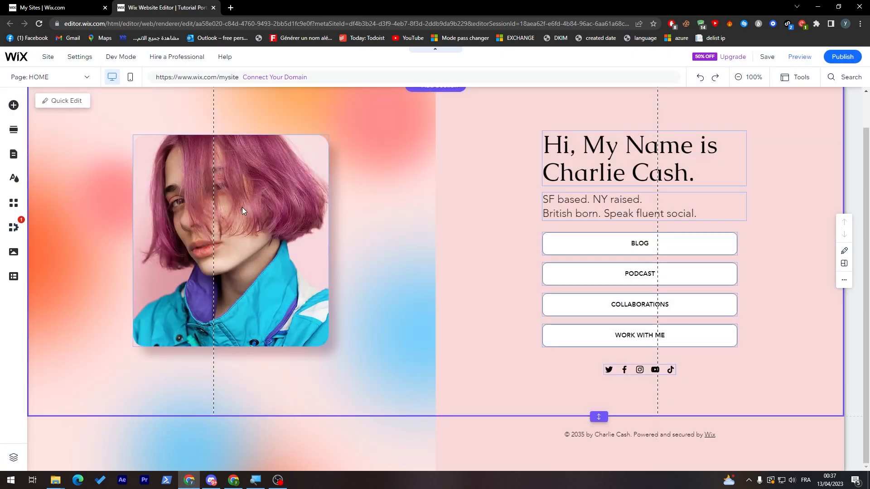
# Upload a cat photo from the computer's Downloads folder as a replacement for the home page portrait
pyautogui.click(181, 194)
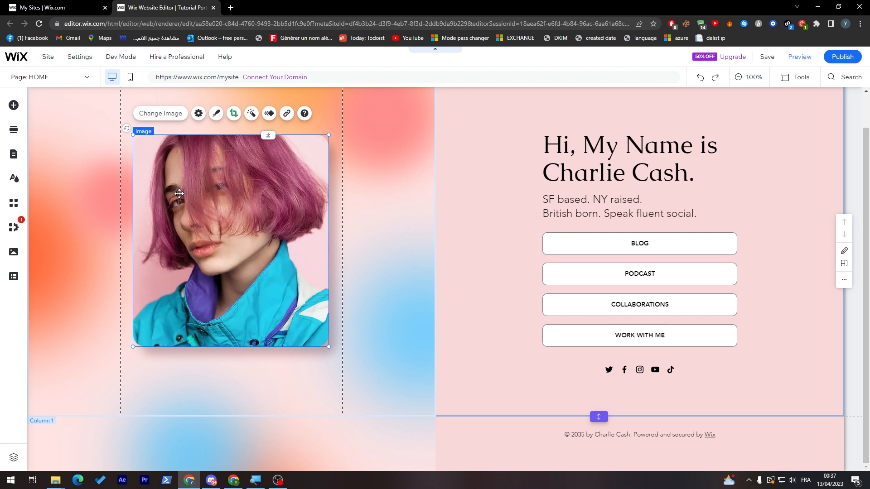
pyautogui.click(179, 118)
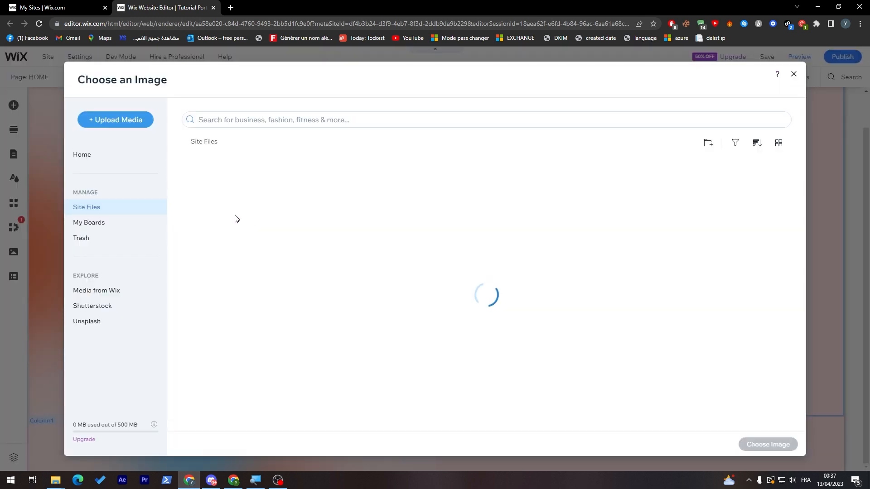
pyautogui.click(493, 348)
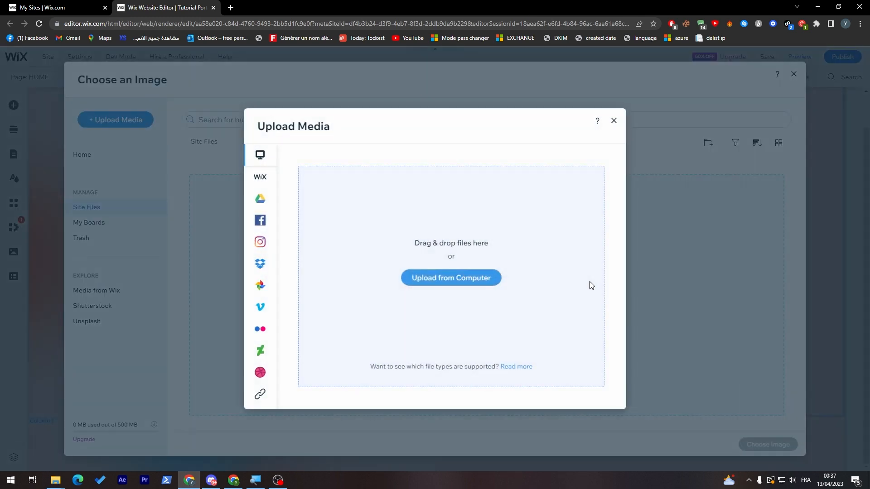
pyautogui.click(419, 280)
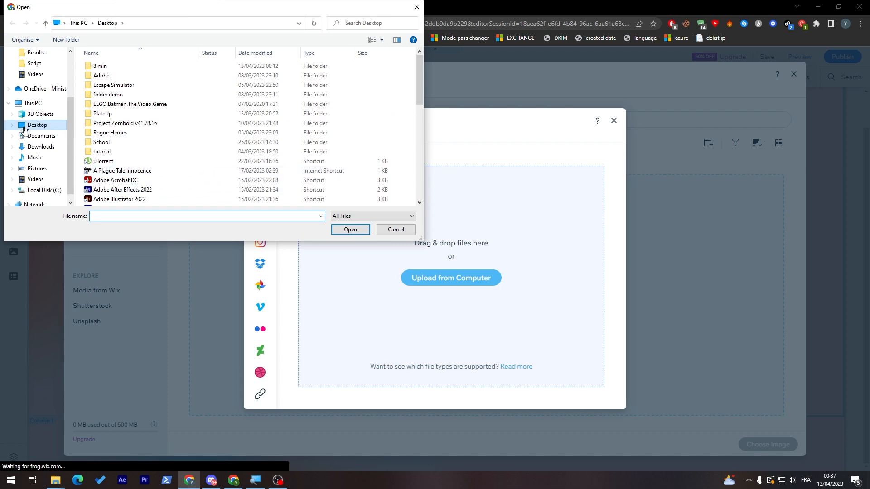
pyautogui.click(48, 147)
pyautogui.moveTo(416, 66); pyautogui.dragTo(412, 138)
pyautogui.scroll(-10, 412, 141)
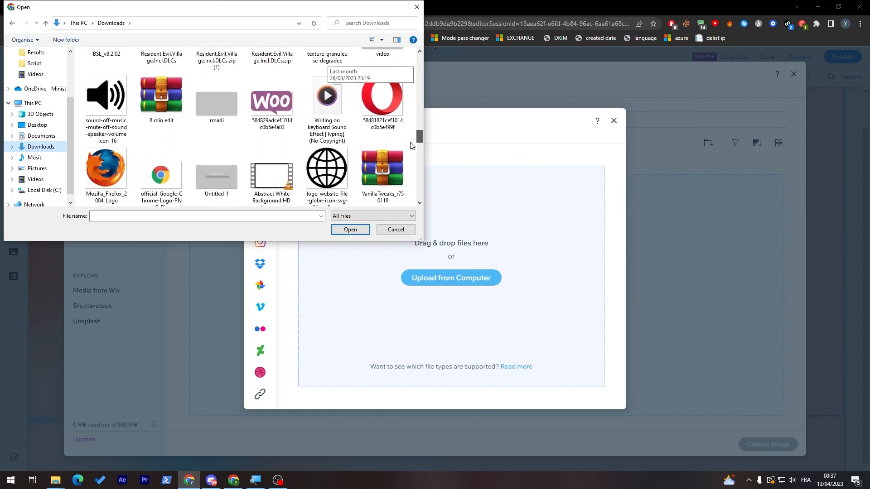
pyautogui.scroll(-3, 413, 159)
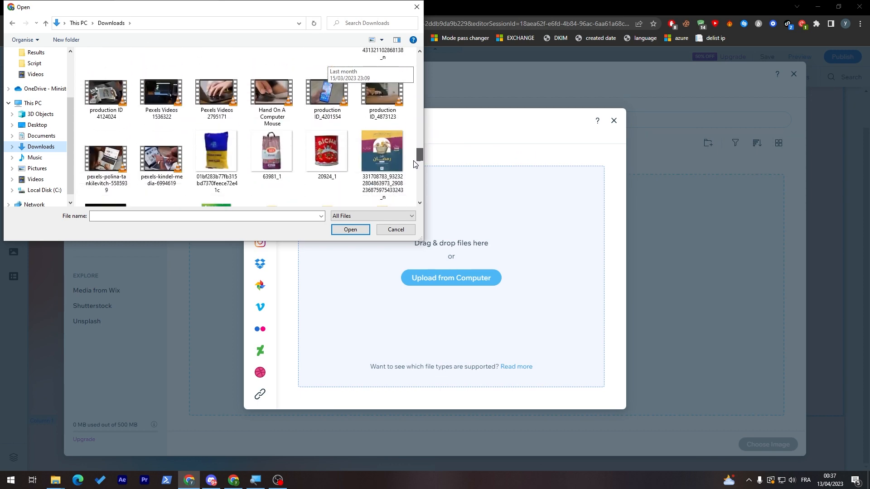
pyautogui.moveTo(414, 163); pyautogui.dragTo(418, 110)
pyautogui.doubleClick(378, 105)
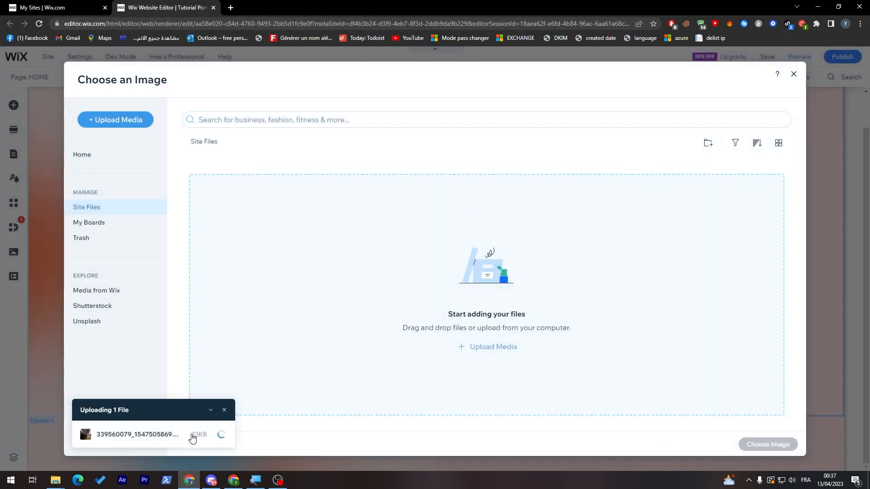
# Replace the home page portrait with the uploaded cat photo
pyautogui.click(751, 445)
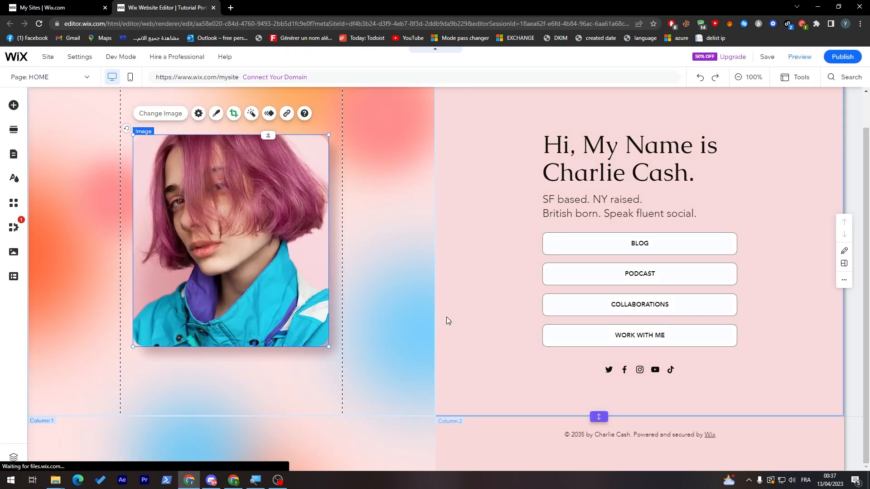
pyautogui.click(351, 198)
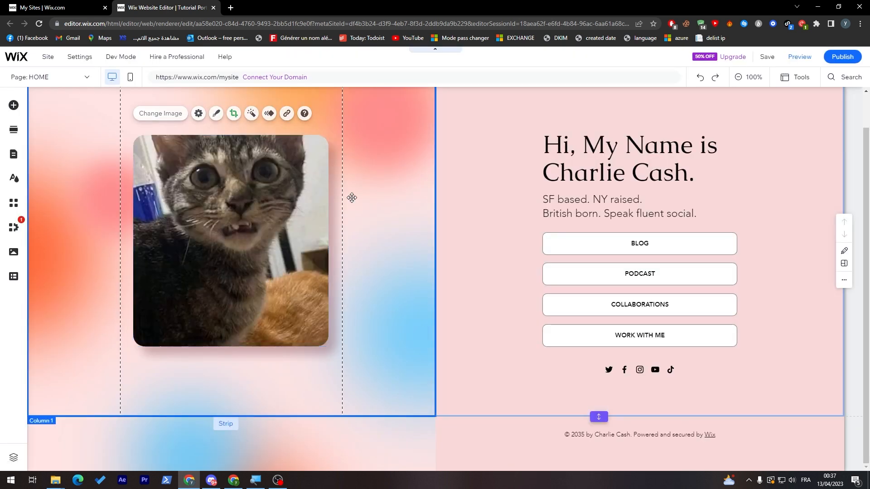
pyautogui.click(237, 220)
pyautogui.click(492, 316)
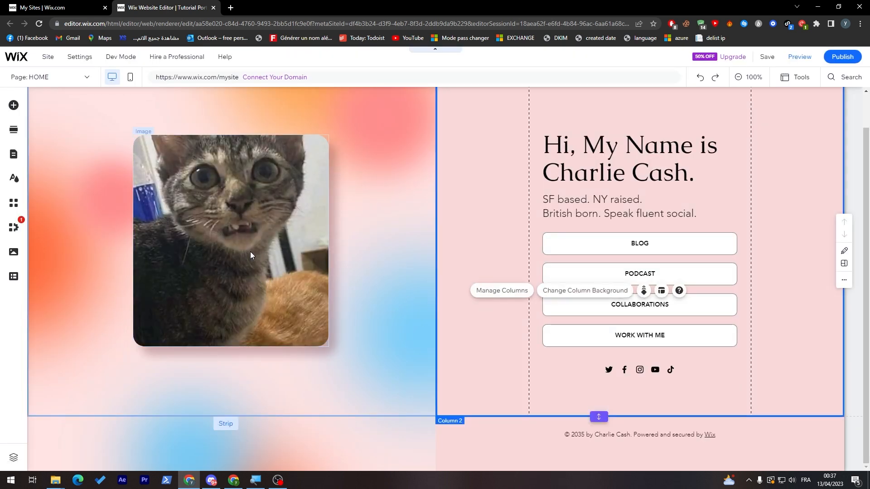
# Replace the sample name in the "Hi, My Name is" heading with "Meow meow"
pyautogui.click(654, 177)
pyautogui.doubleClick(692, 178)
pyautogui.click(692, 178)
pyautogui.moveTo(693, 174); pyautogui.dragTo(542, 175)
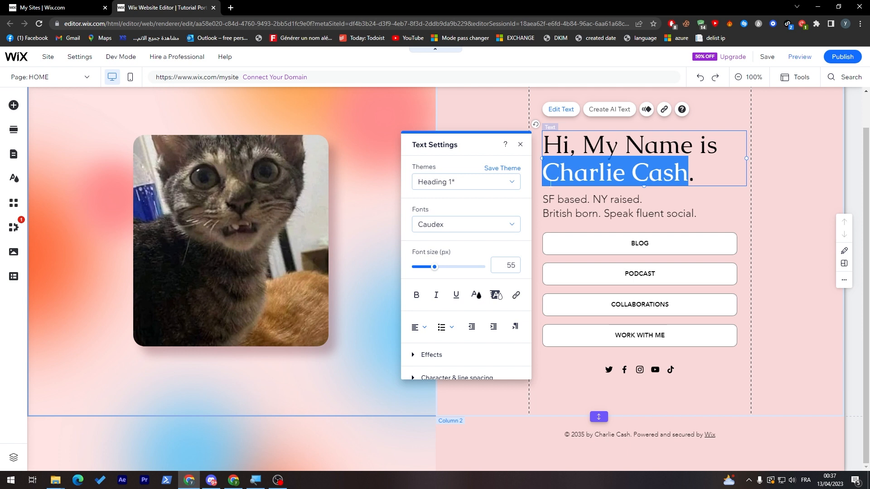
pyautogui.write('Meow mE')
pyautogui.press('BackSpace')
pyautogui.press('BackSpace')
pyautogui.write('meow.')
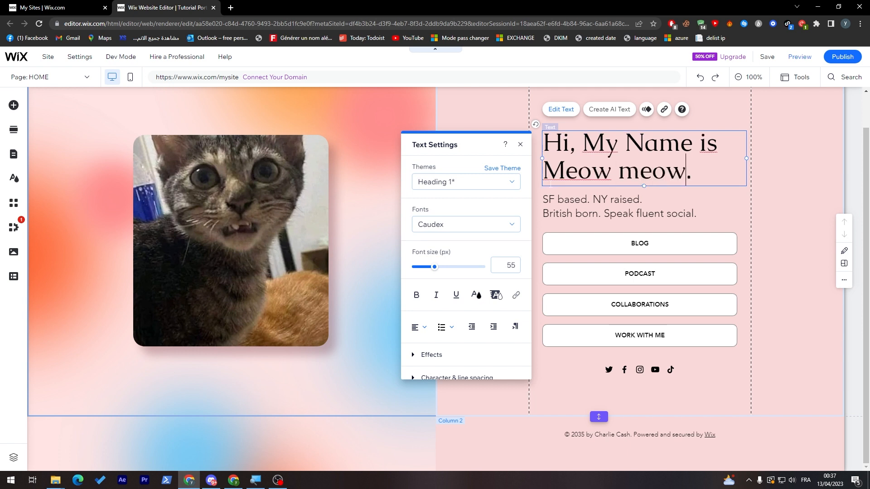
# Replace the two-line description under the heading with "a Fluent Meow speaking cat"
pyautogui.doubleClick(596, 209)
pyautogui.click(671, 210)
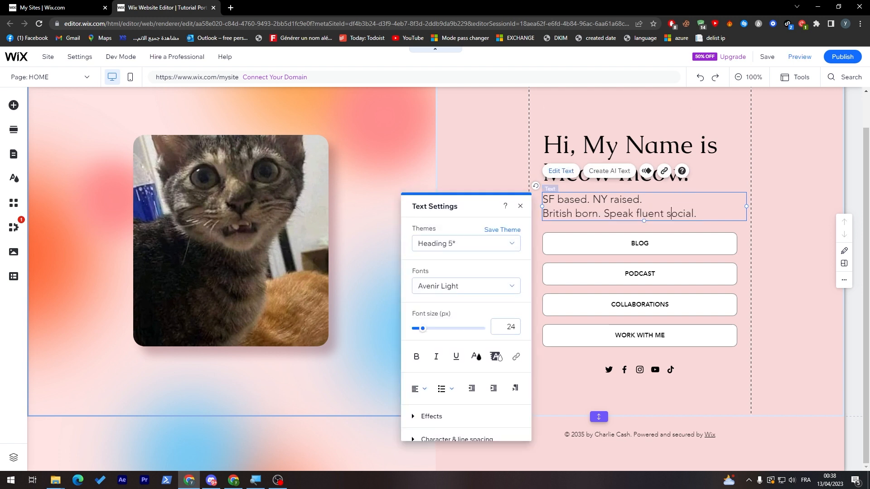
pyautogui.hotkey('ctrl', 'a')
pyautogui.write('B')
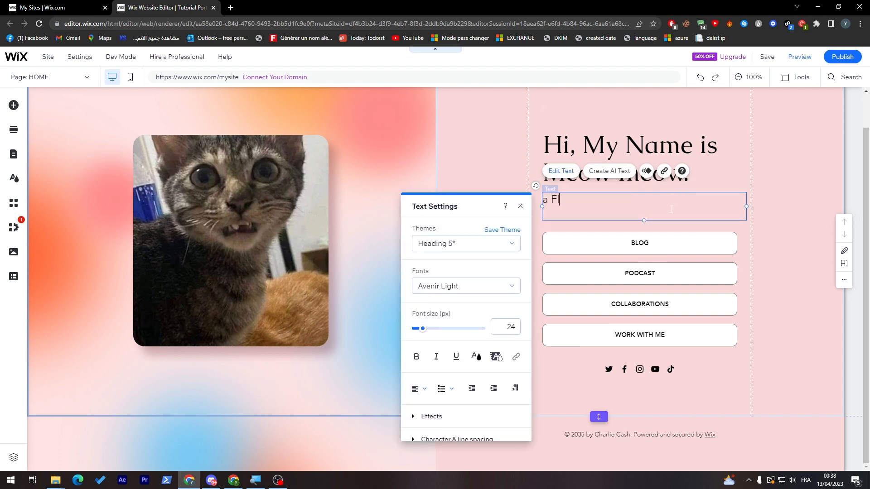
pyautogui.write(' Fluent Meow speaking cat')
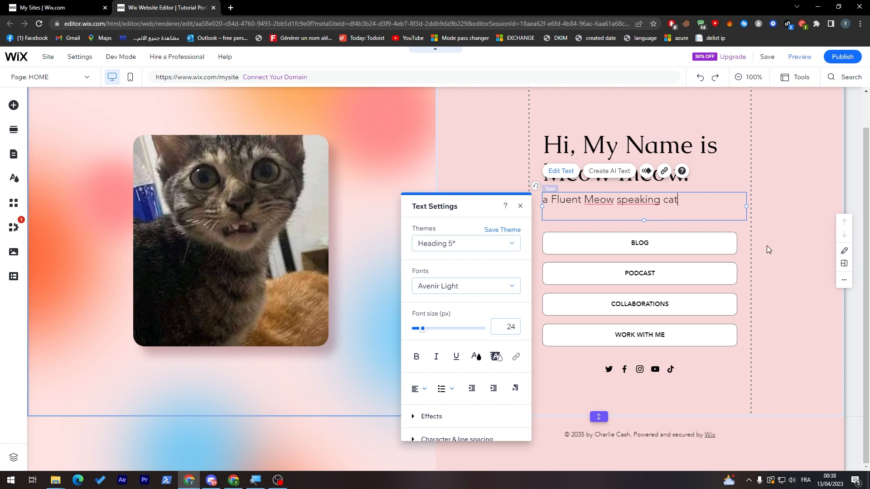
pyautogui.click(769, 250)
pyautogui.click(602, 243)
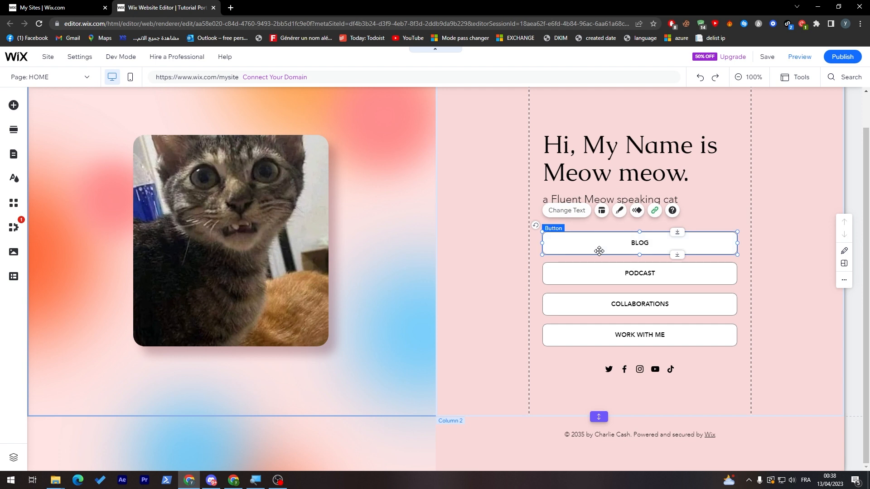
pyautogui.click(605, 275)
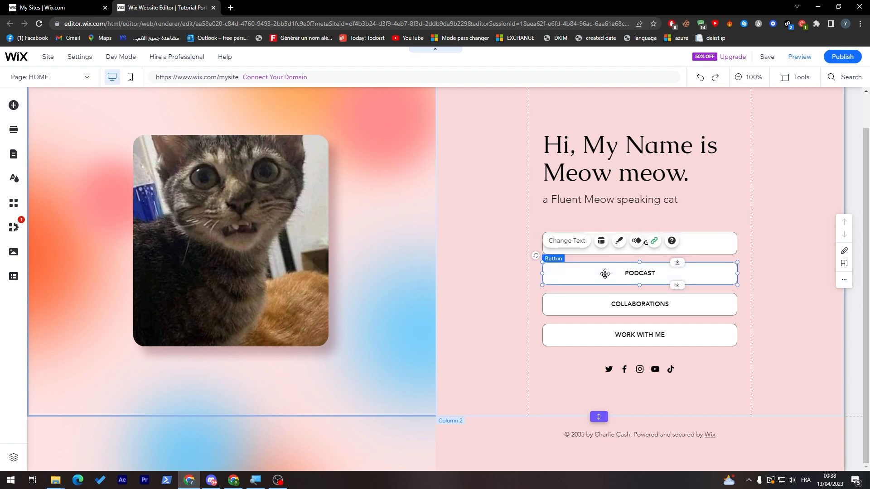
pyautogui.click(614, 307)
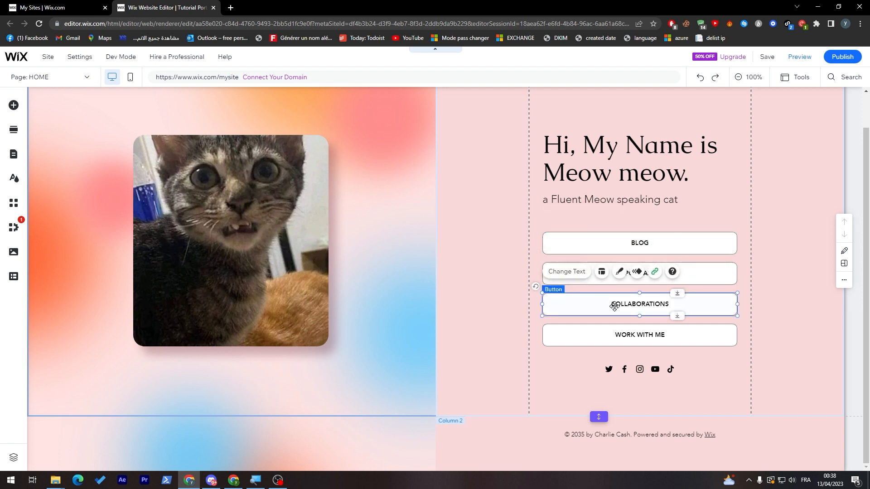
pyautogui.click(590, 338)
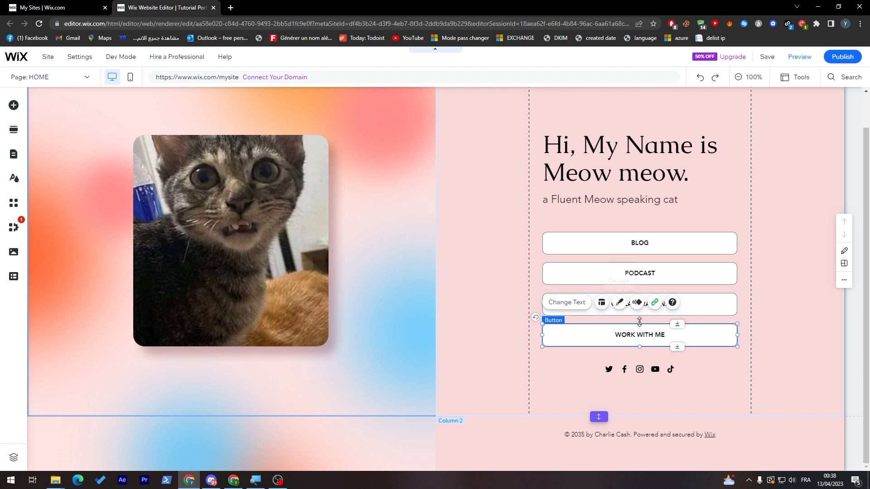
# Link the WORK WITH ME button to the web address fiver.com, opening in a new window
pyautogui.click(654, 303)
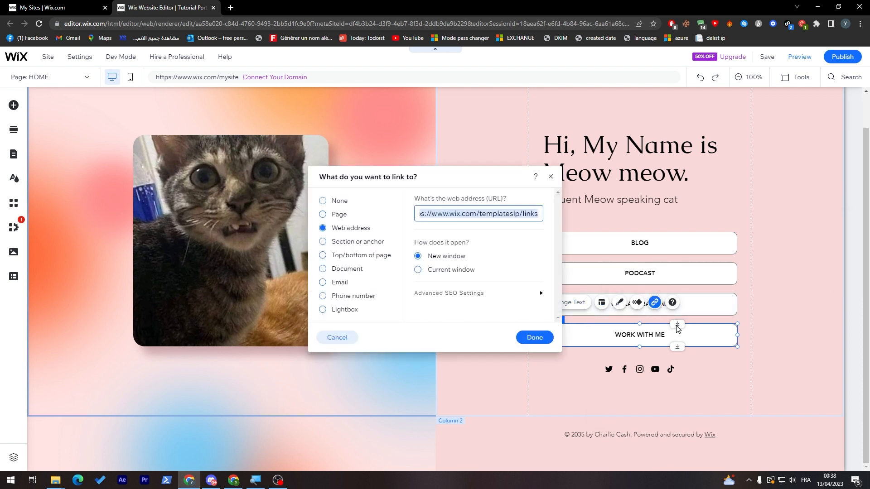
pyautogui.write('f')
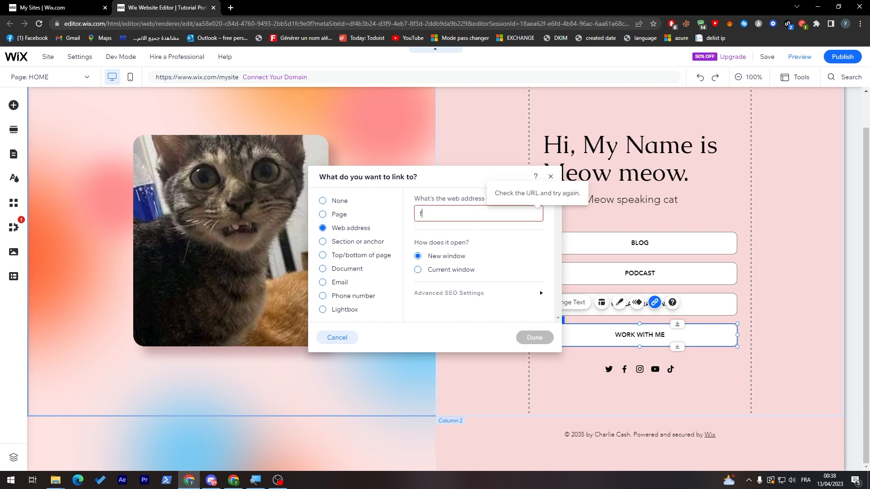
pyautogui.write('iver.com')
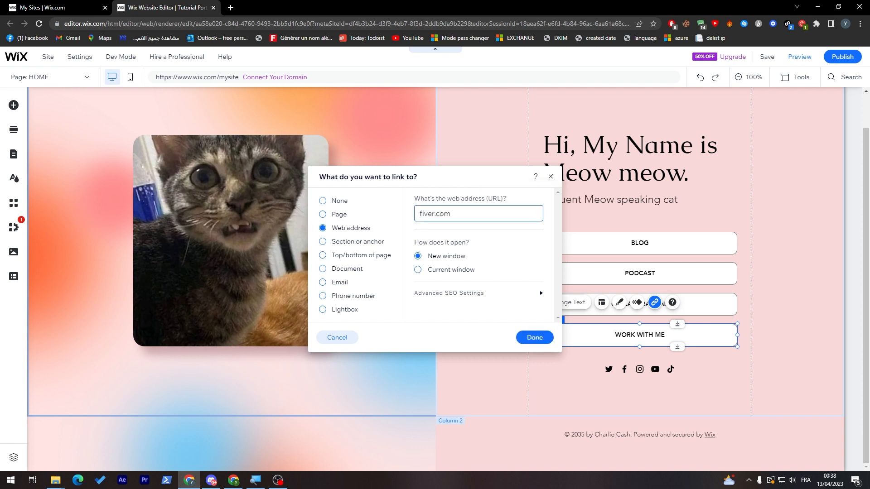
pyautogui.click(532, 336)
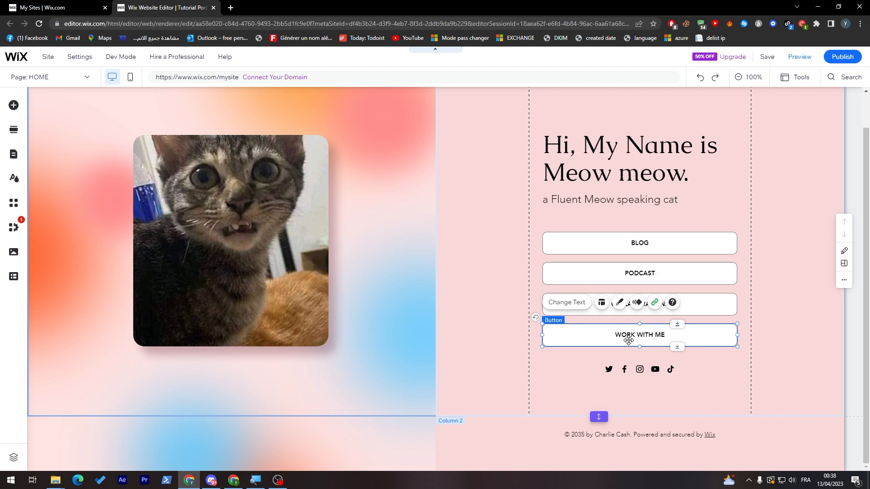
pyautogui.click(495, 345)
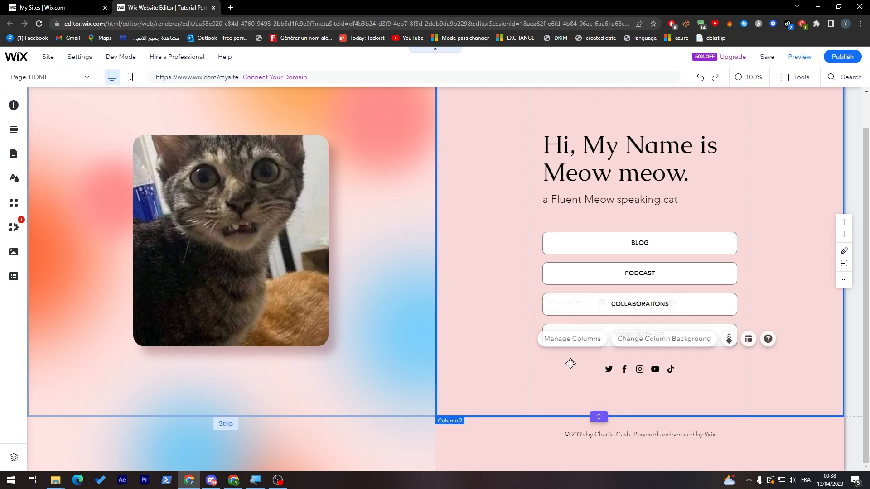
# Examine the link settings of the Twitter, Facebook, Instagram and YouTube icons in the social bar, leaving them as they are
pyautogui.click(608, 369)
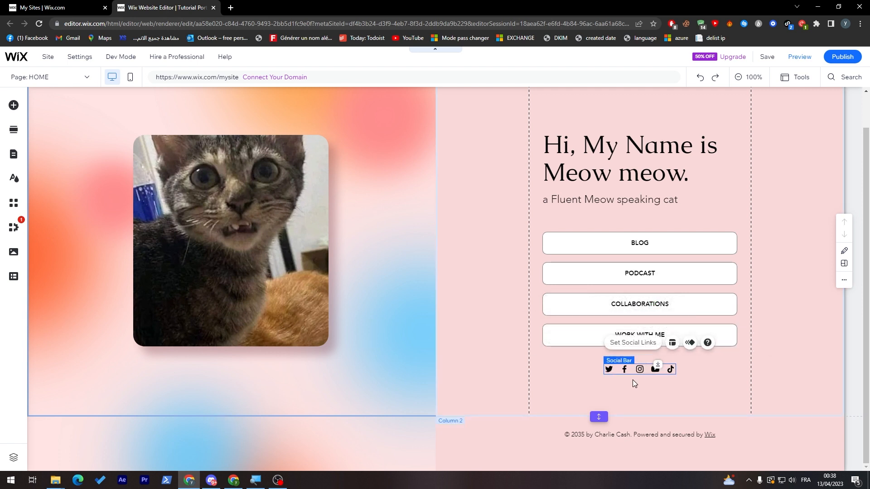
pyautogui.click(652, 344)
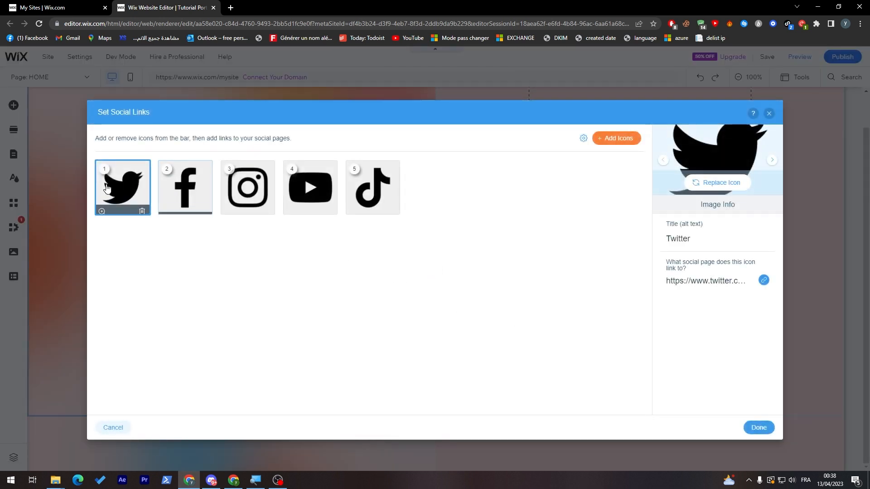
pyautogui.click(764, 279)
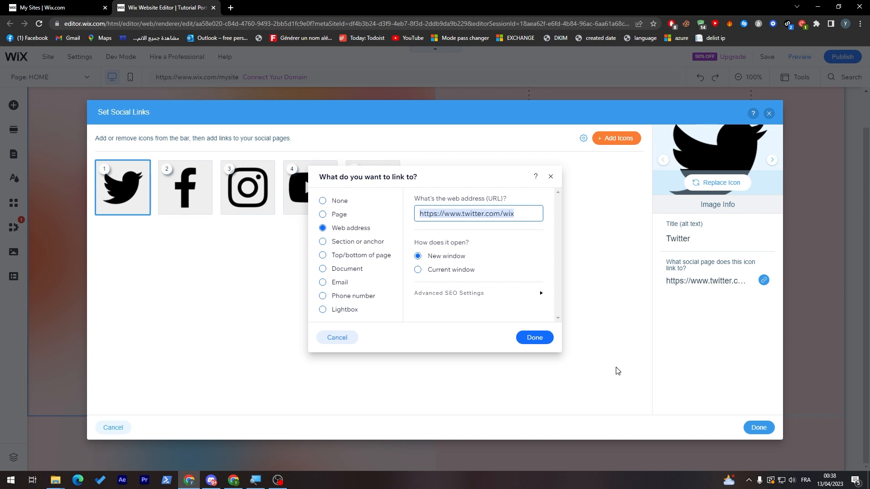
pyautogui.click(550, 177)
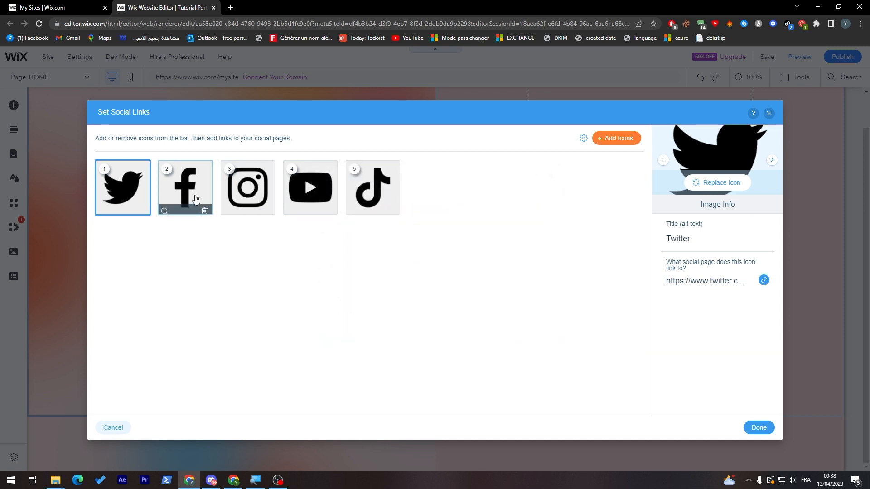
pyautogui.click(183, 188)
pyautogui.click(256, 198)
pyautogui.click(312, 195)
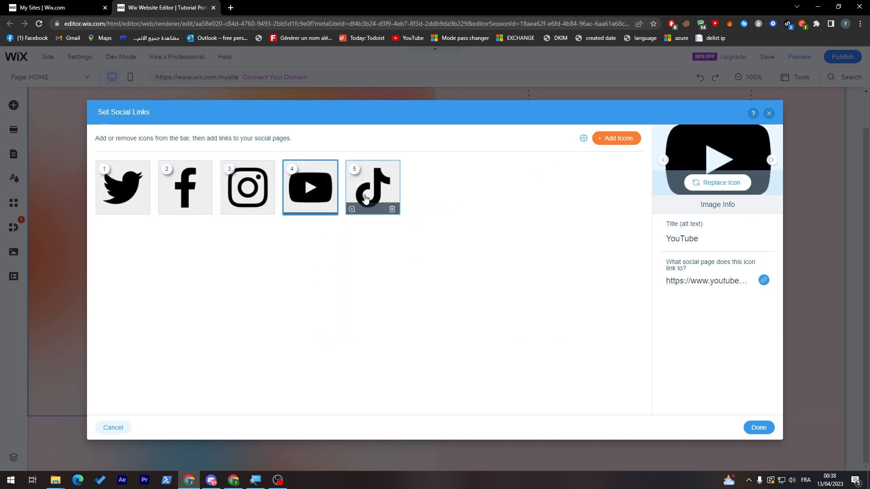
pyautogui.click(768, 113)
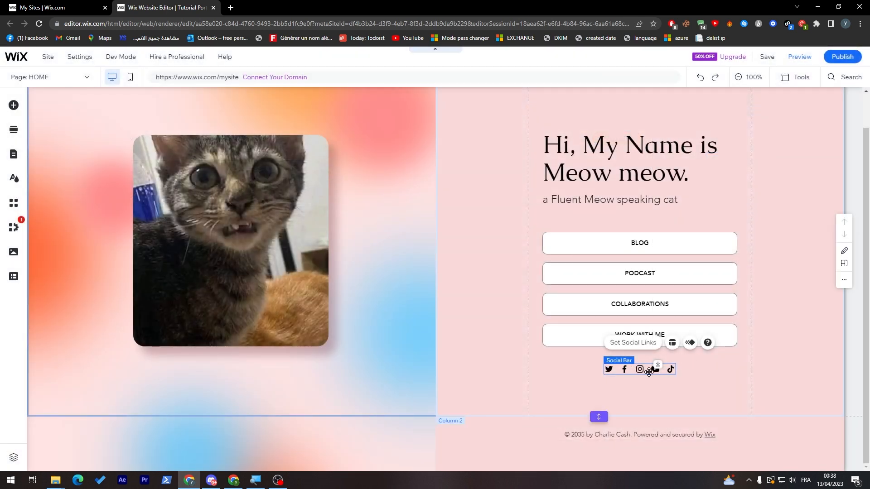
# Remove the TikTok icon from the social bar below the buttons
pyautogui.click(633, 342)
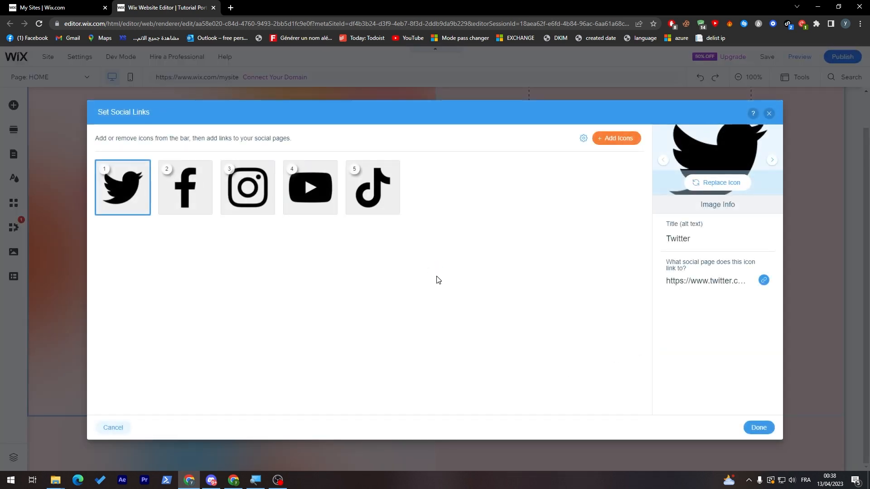
pyautogui.click(373, 188)
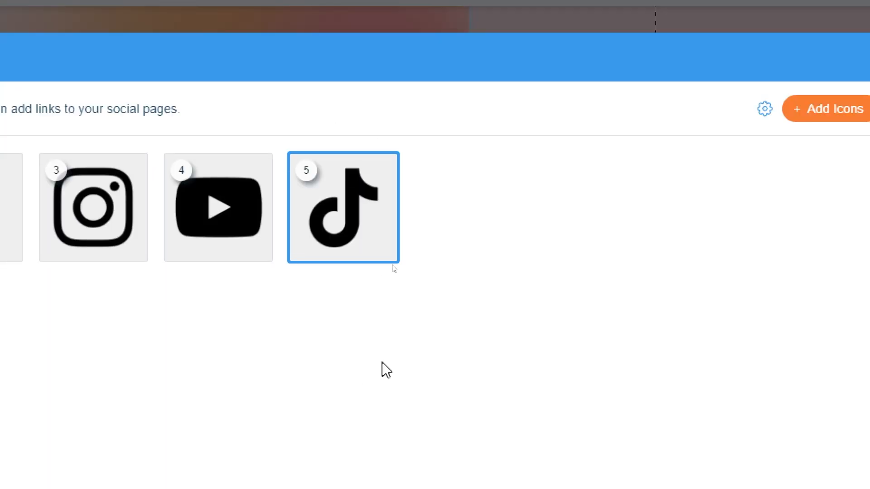
pyautogui.moveTo(391, 204)
pyautogui.click(381, 249)
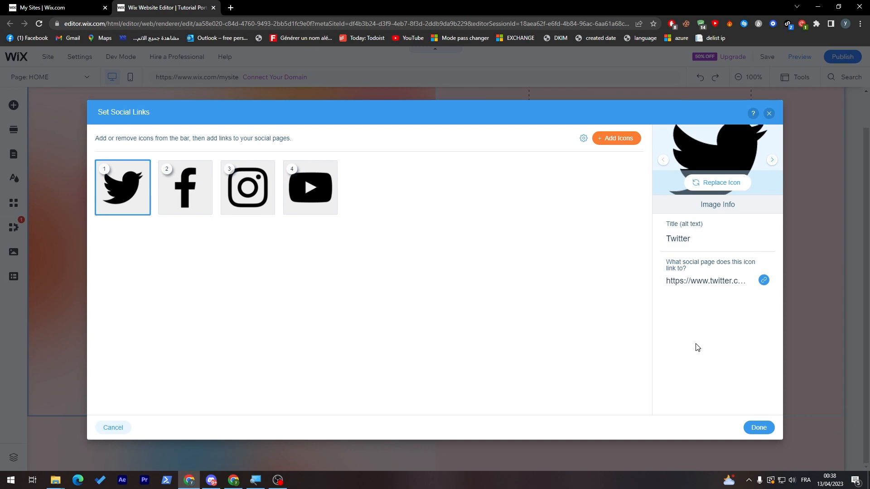
pyautogui.click(758, 428)
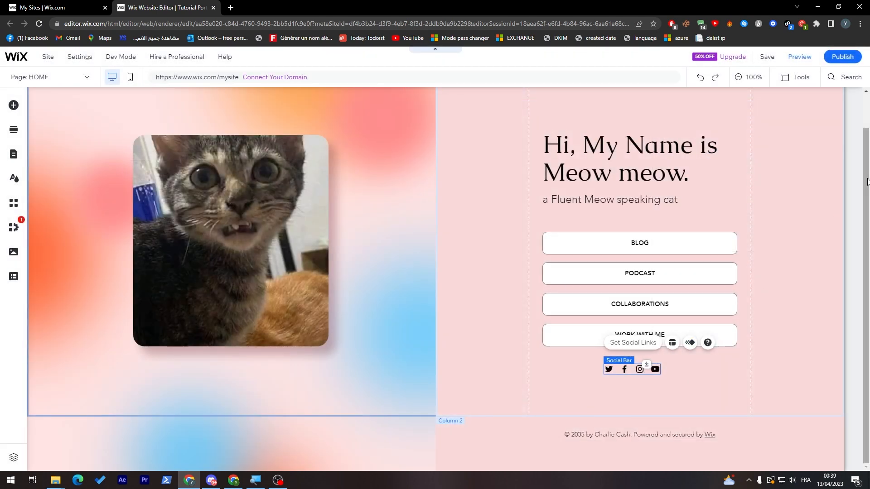
# Open the Plans & Pricing page for editing through the header menu's page management
pyautogui.moveTo(866, 180); pyautogui.dragTo(864, 123)
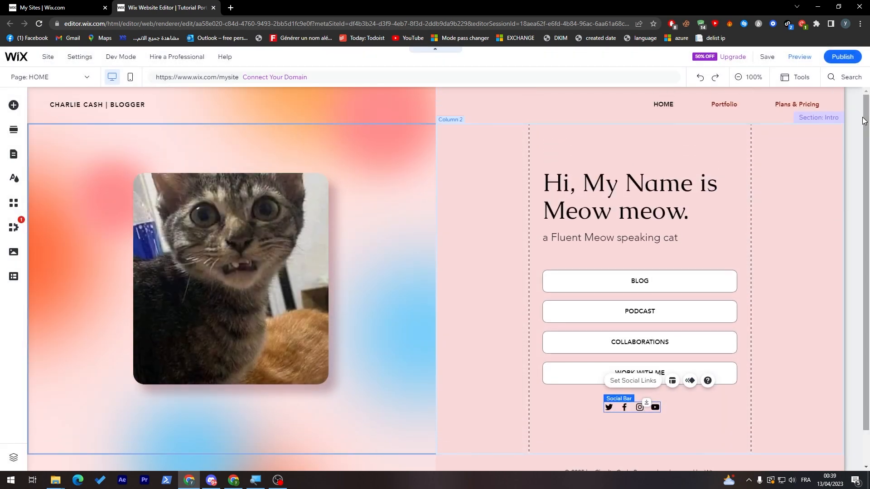
pyautogui.click(612, 100)
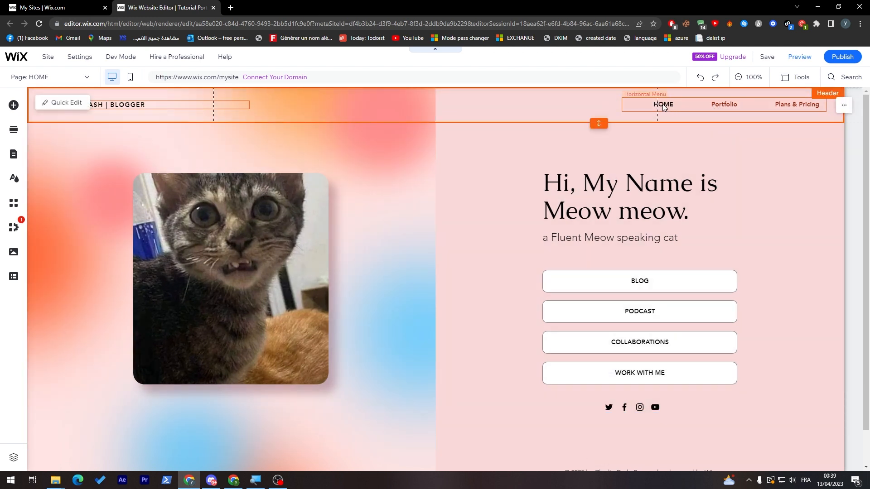
pyautogui.click(640, 105)
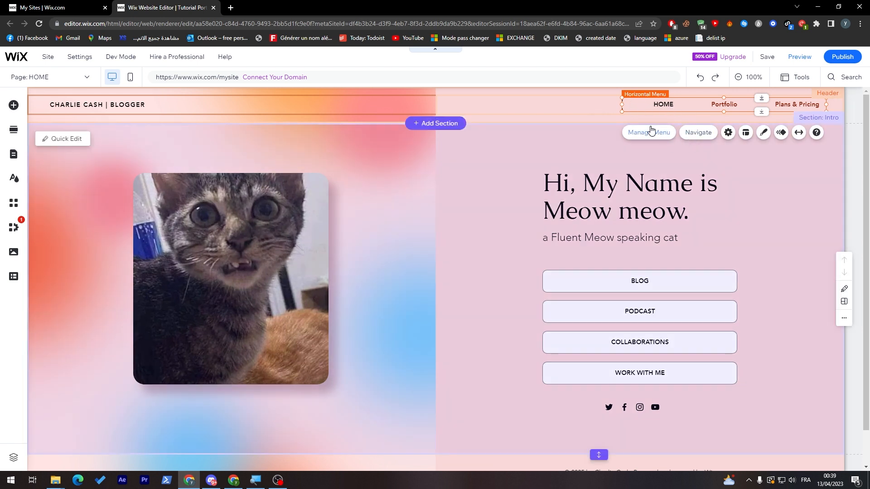
pyautogui.click(664, 136)
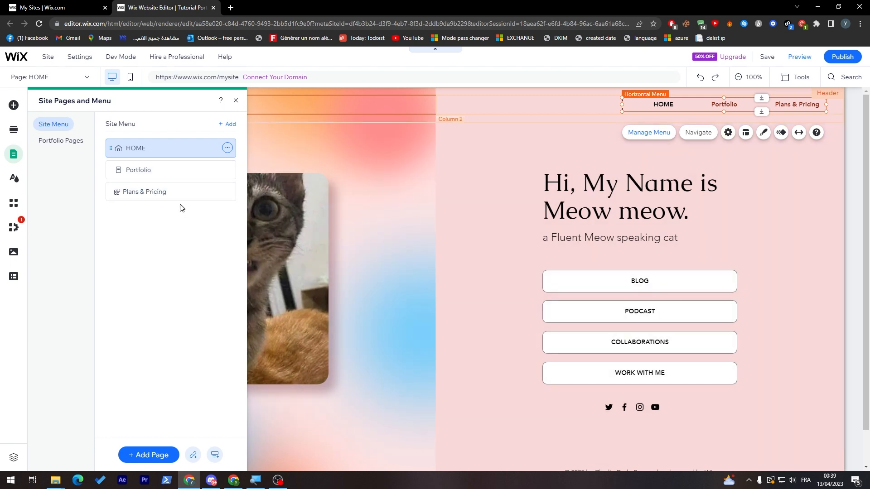
pyautogui.click(154, 193)
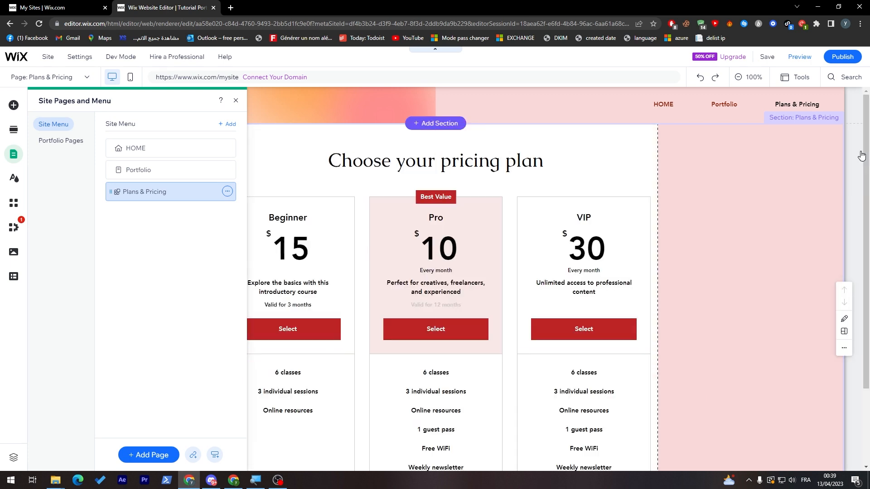
pyautogui.click(236, 100)
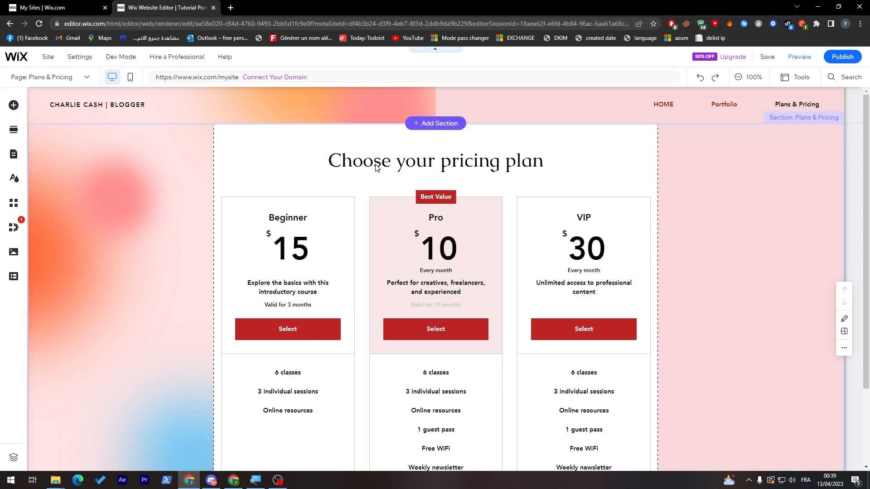
# Open plan management for the Plans & Pricing section and start creating a new pricing plan
pyautogui.click(376, 168)
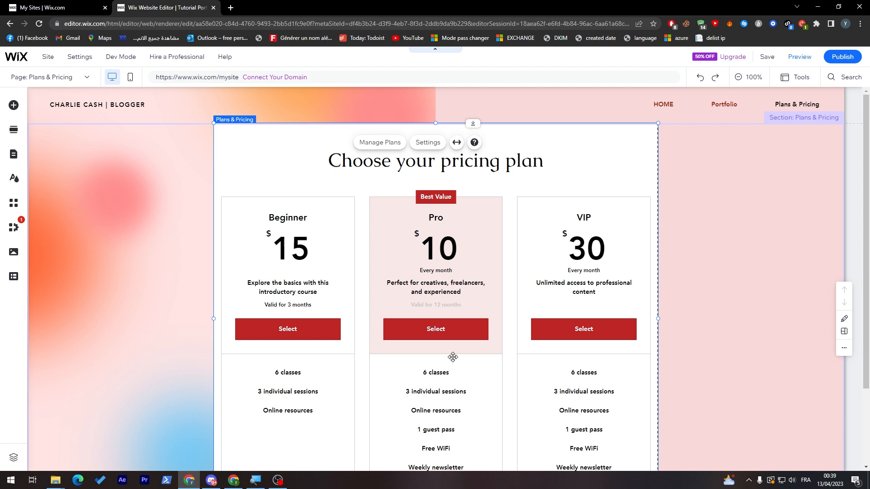
pyautogui.doubleClick(458, 395)
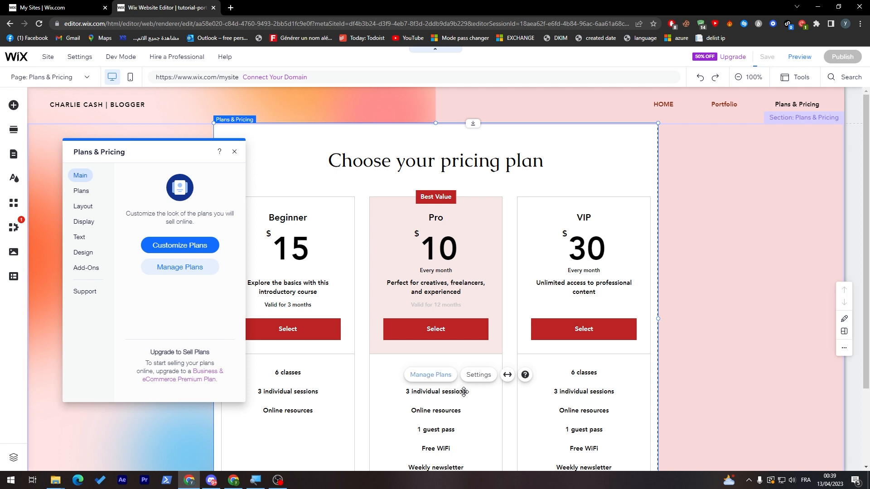
pyautogui.click(172, 271)
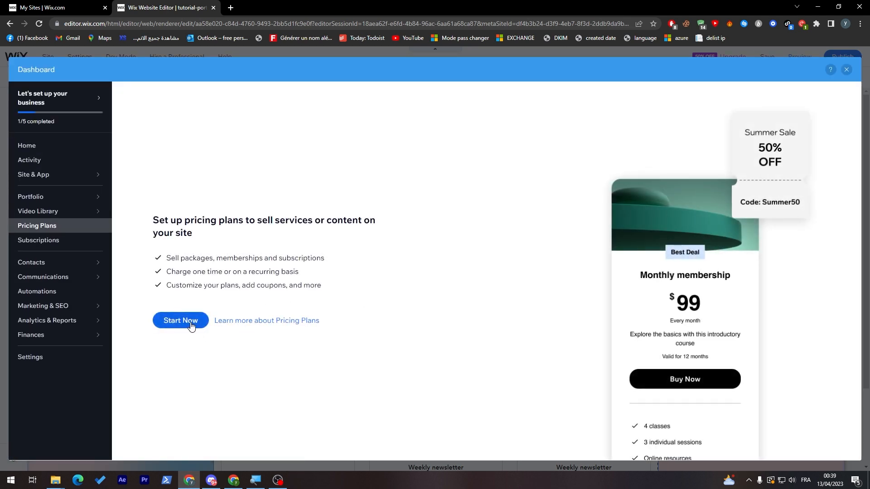
pyautogui.click(194, 322)
pyautogui.click(487, 253)
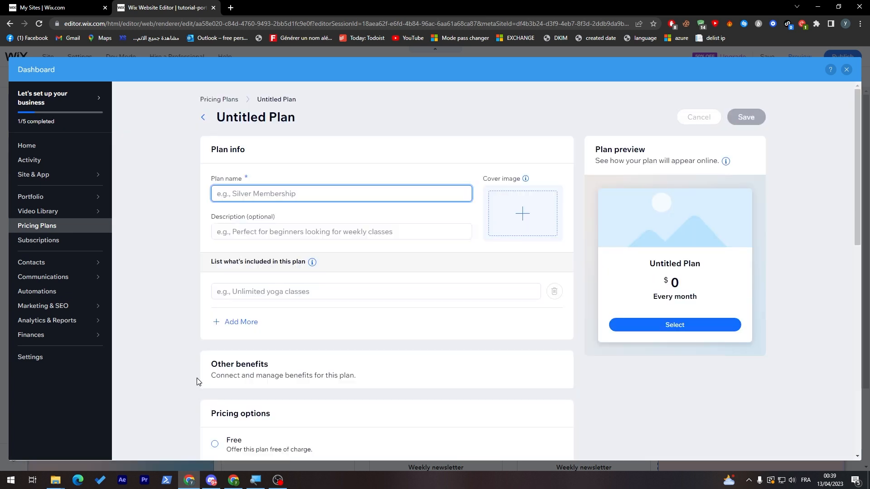
# Examine the untitled plan's pricing options, settings and preview, and close the dashboard without saving
pyautogui.moveTo(858, 162); pyautogui.dragTo(831, 396)
pyautogui.doubleClick(675, 258)
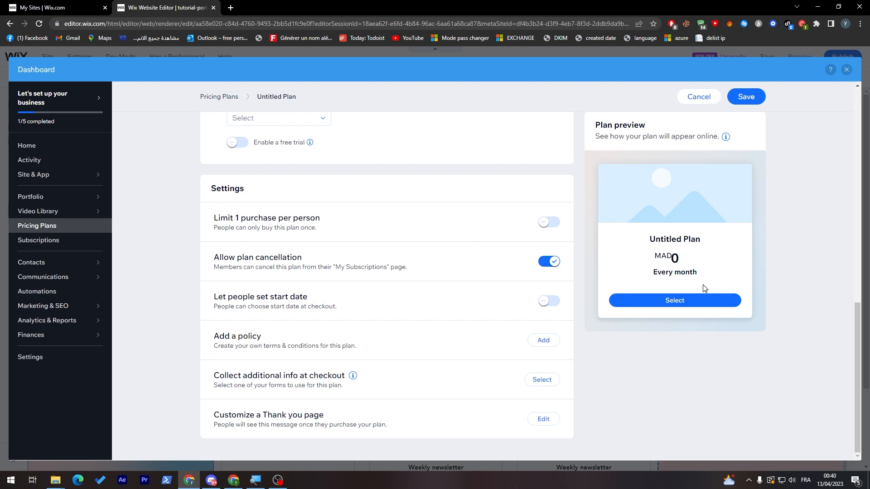
pyautogui.tripleClick(680, 272)
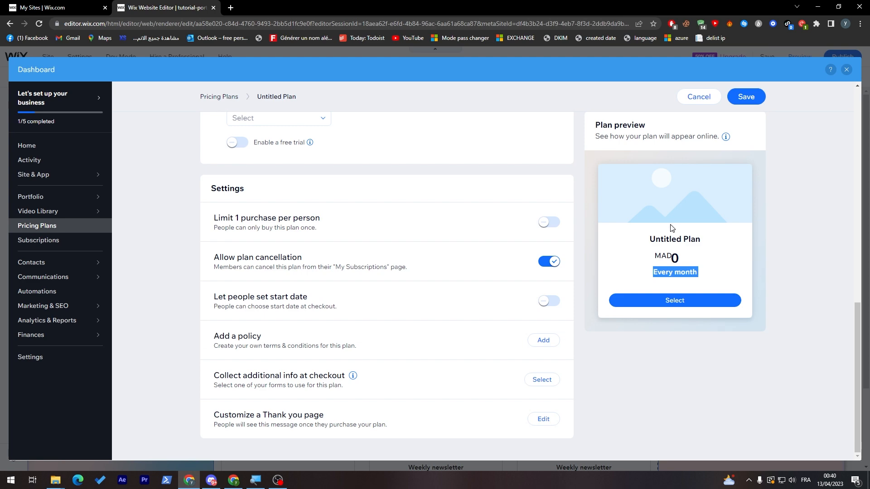
pyautogui.moveTo(857, 328); pyautogui.dragTo(854, 113)
pyautogui.click(846, 70)
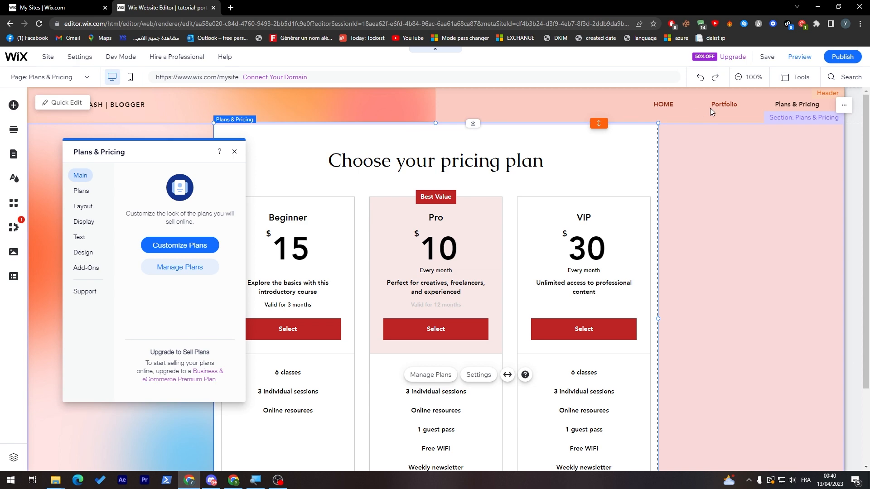
# Switch to the Portfolio page for editing through the header menu's page management
pyautogui.click(710, 108)
pyautogui.click(710, 108)
pyautogui.click(648, 132)
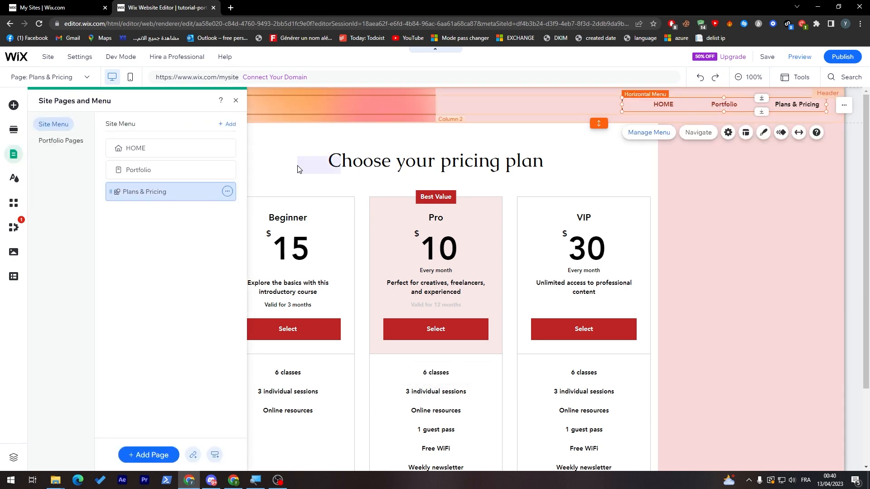
pyautogui.click(151, 178)
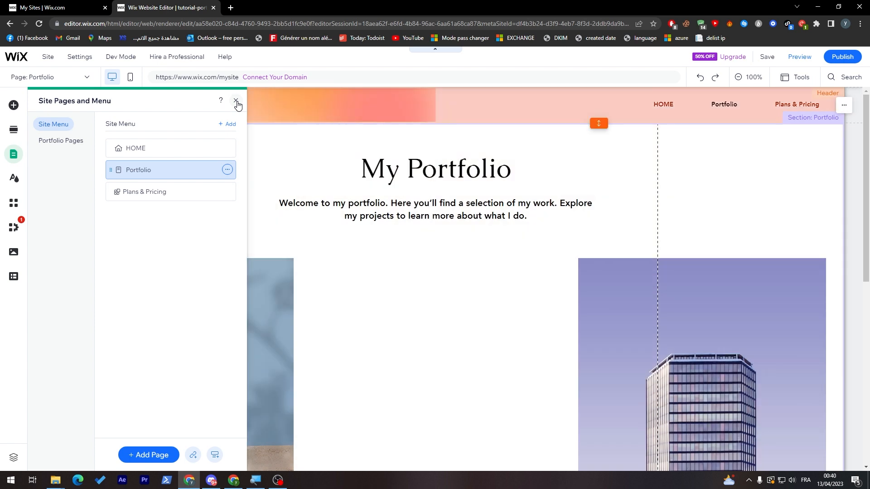
pyautogui.click(235, 101)
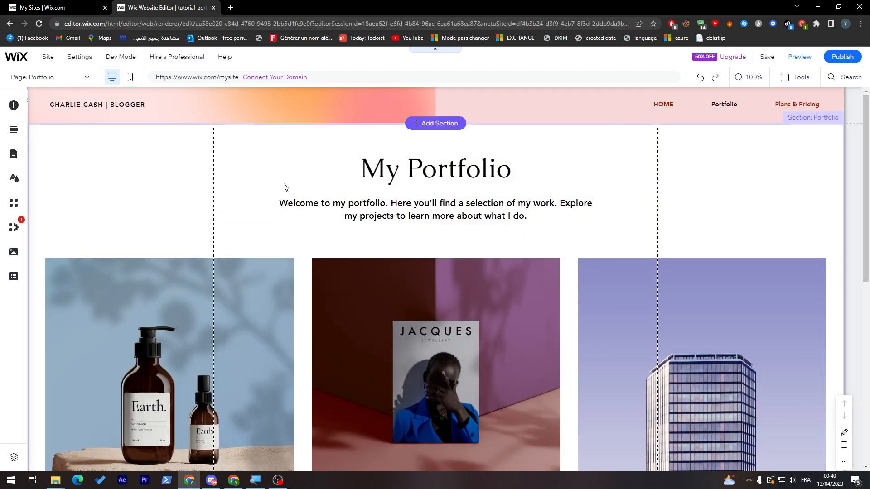
# Examine the Portfolio page's heading, project gallery and gallery management options from start to end
pyautogui.scroll(-4, 846, 245)
pyautogui.scroll(1, 846, 244)
pyautogui.click(112, 241)
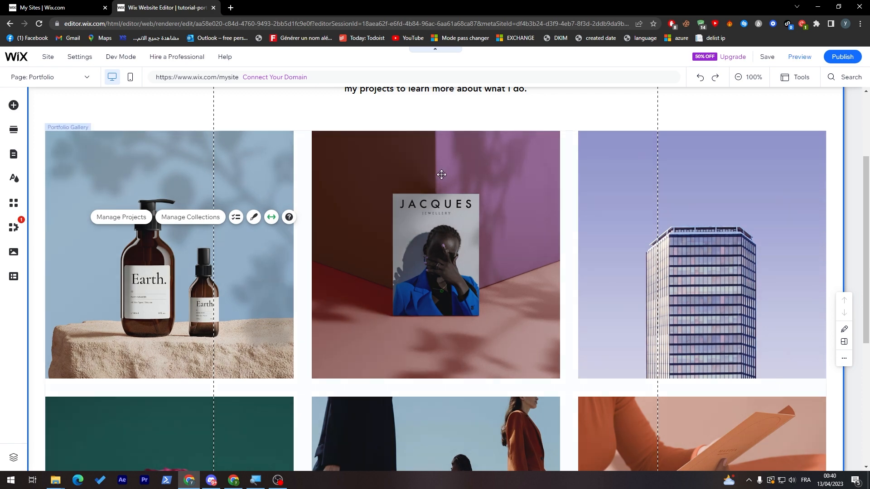
pyautogui.moveTo(869, 258); pyautogui.dragTo(868, 452)
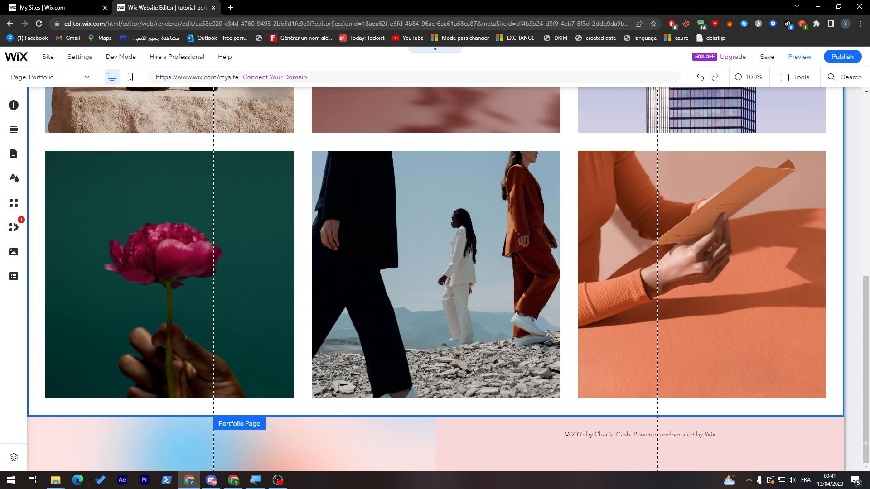
pyautogui.moveTo(867, 376); pyautogui.dragTo(836, 252)
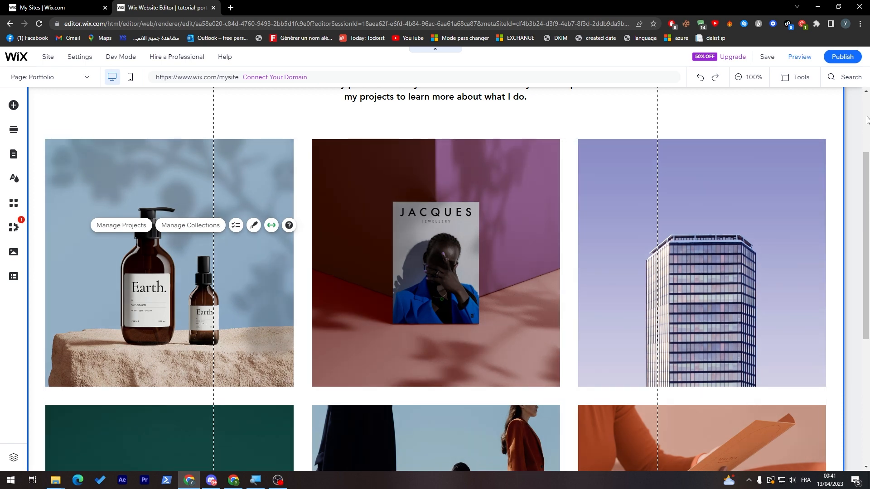
pyautogui.moveTo(865, 186); pyautogui.dragTo(865, 128)
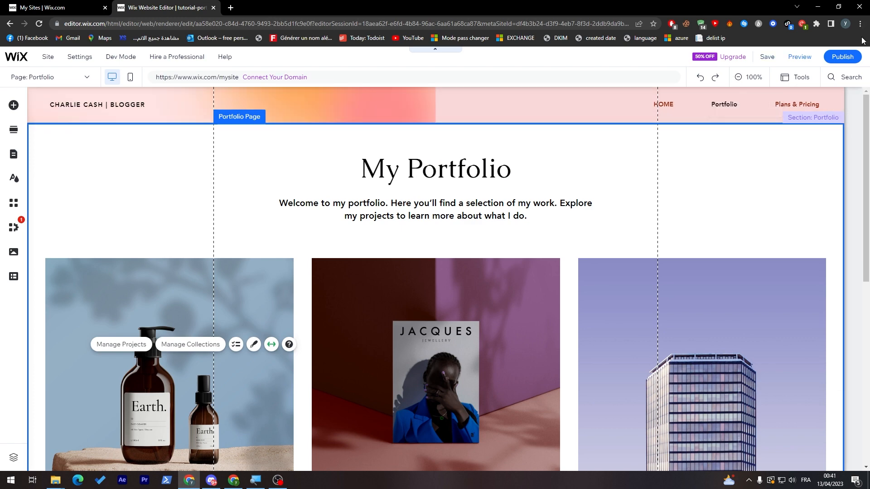
# Publish the site and dismiss the logo and mobile editing suggestions
pyautogui.click(845, 57)
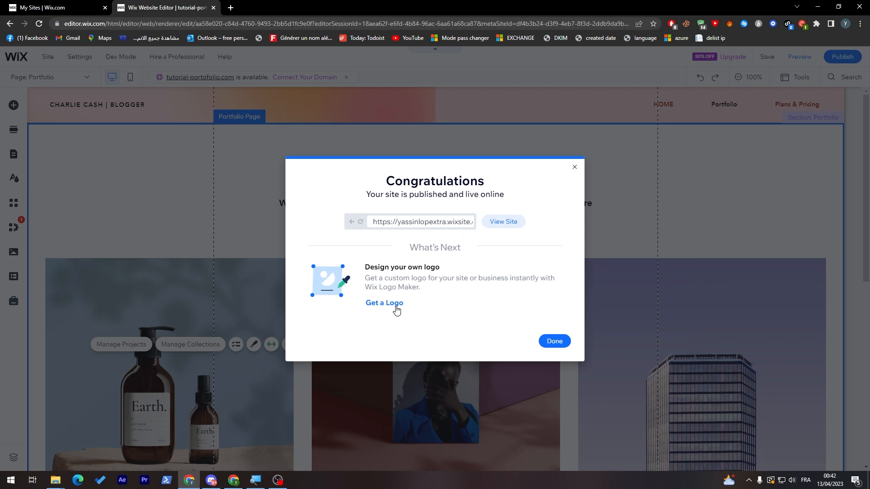
pyautogui.click(575, 167)
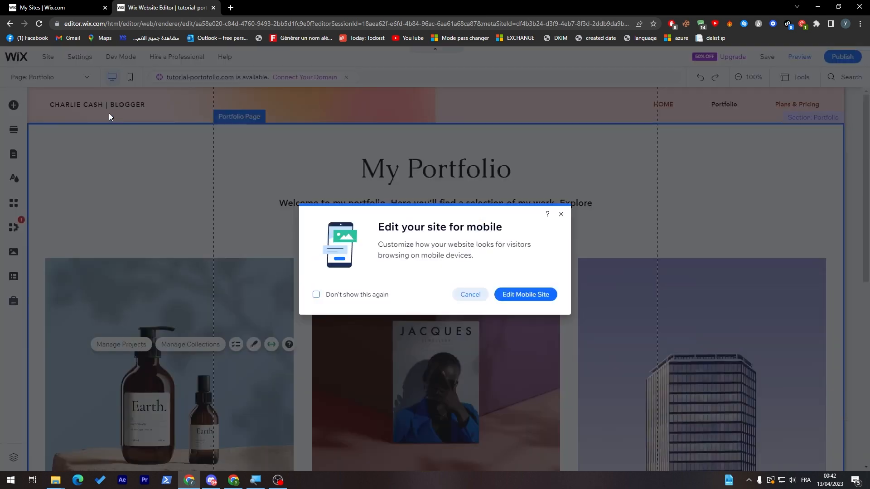
pyautogui.click(560, 214)
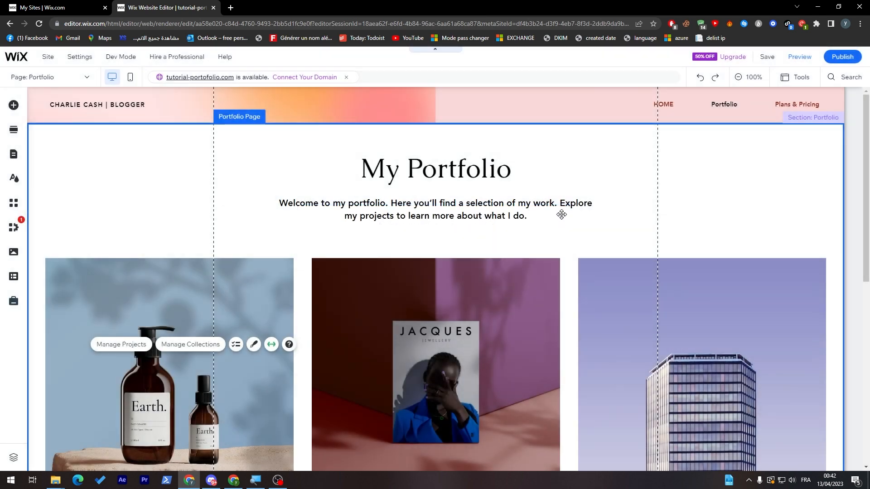